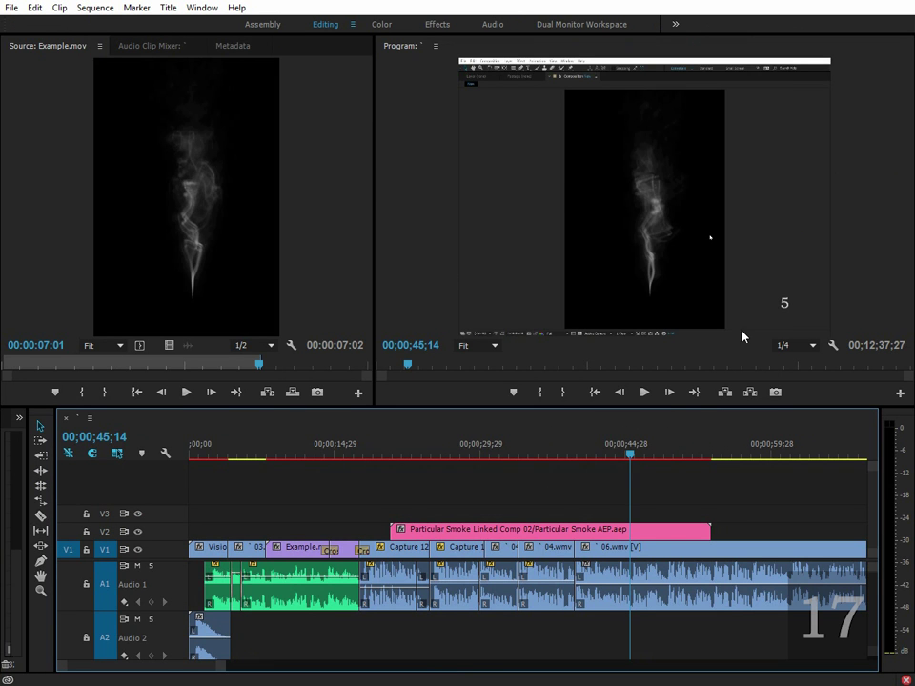
Move the playhead to 00;00;44;28 and create a Color Matte with default settings
left_click_drag(629, 454, 598, 459)
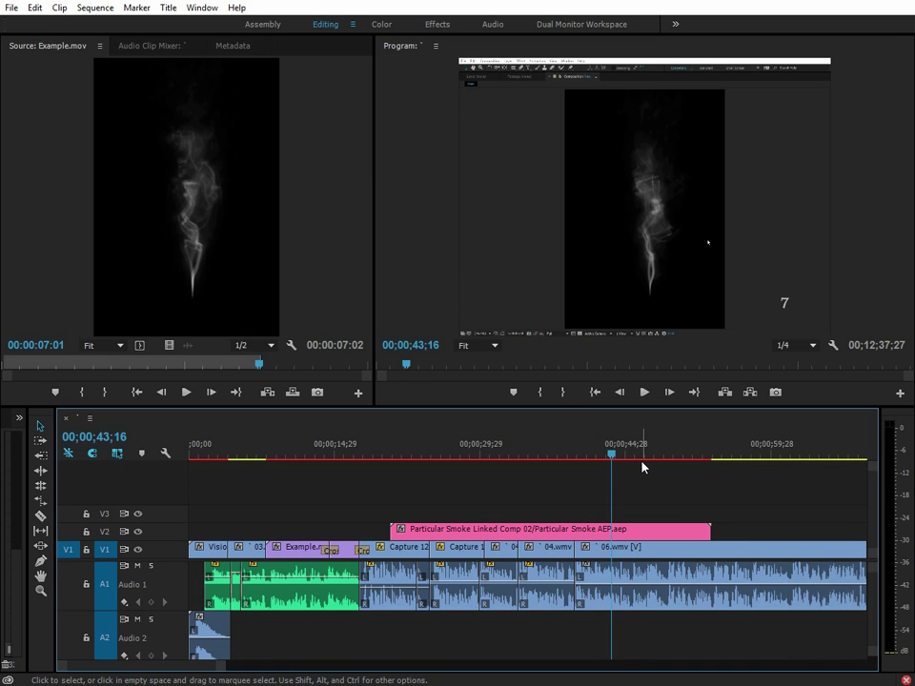
left_click(625, 451)
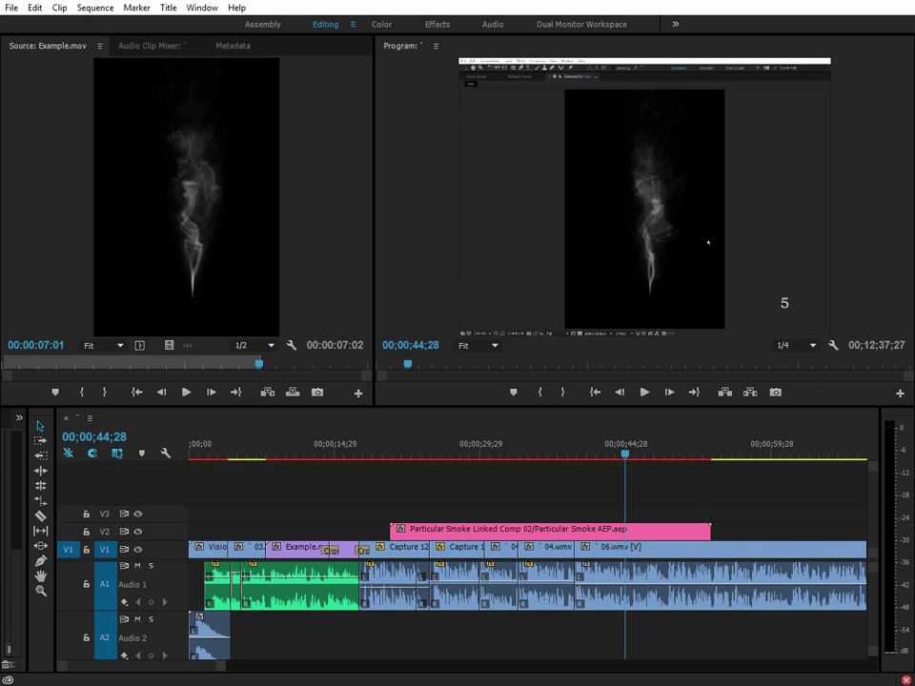
key("shift+1")
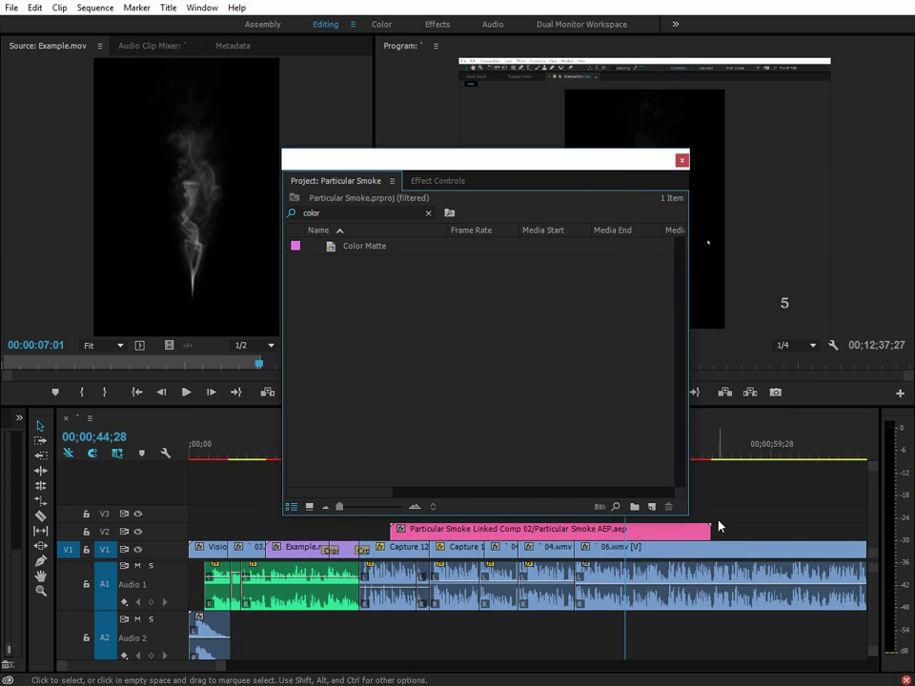
left_click(652, 508)
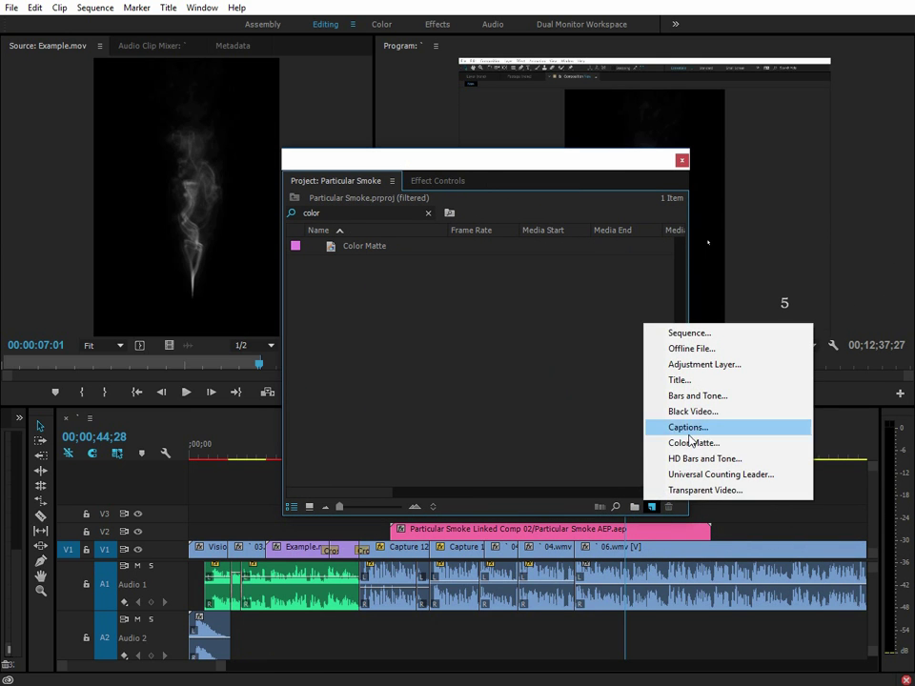
left_click(692, 444)
left_click(481, 395)
left_click(617, 266)
left_click(416, 362)
left_click(352, 263)
Place the Color Matte on track V3 and hide track V2's output
left_click_drag(420, 159, 575, 93)
left_click_drag(457, 346, 715, 512)
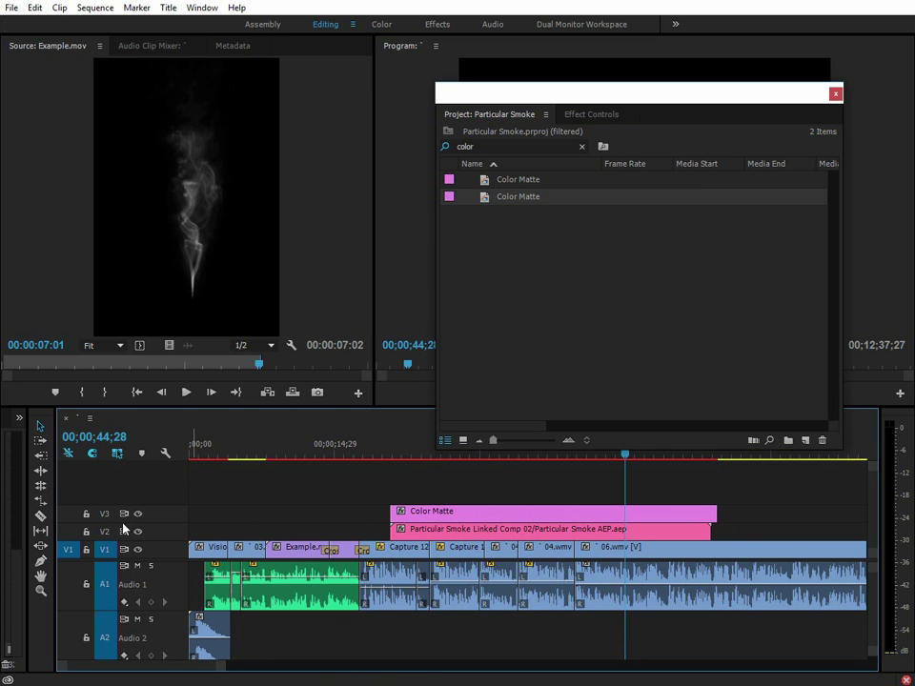
left_click(137, 531)
Replace the Color Matte clip with a linked After Effects composition
left_click(835, 93)
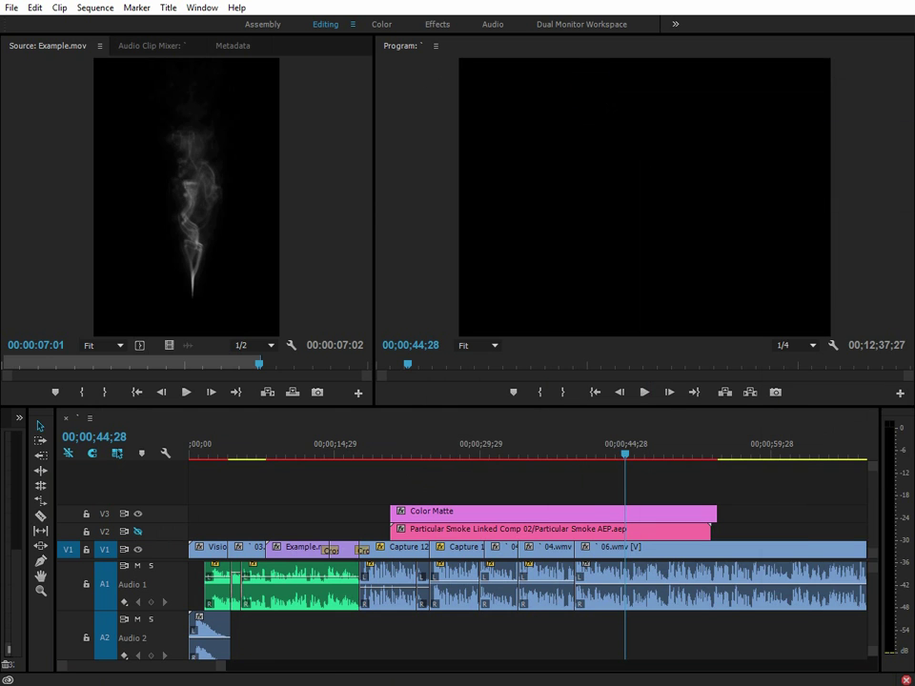
right_click(595, 509)
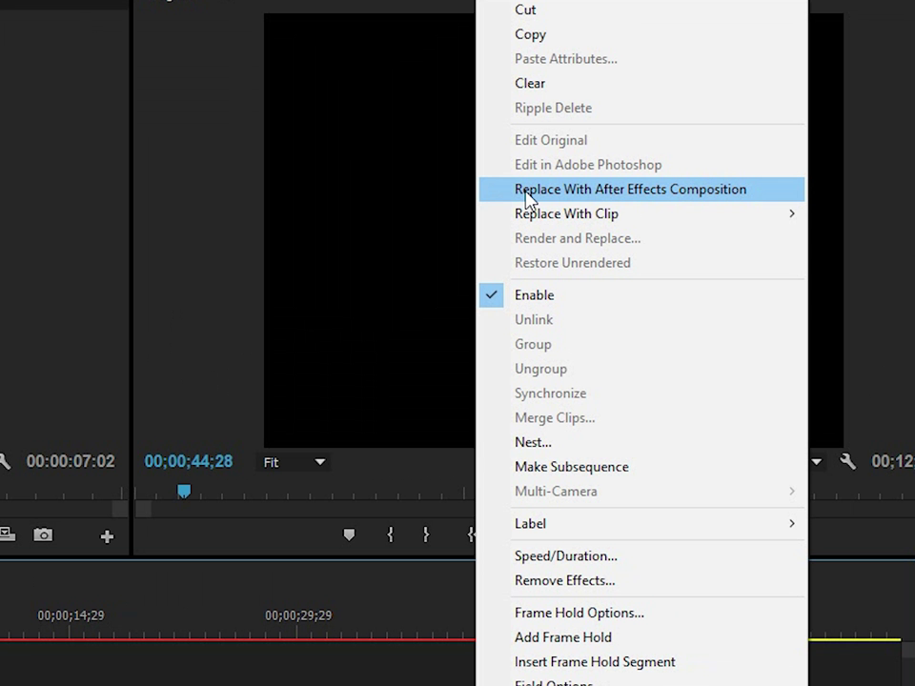
left_click(566, 190)
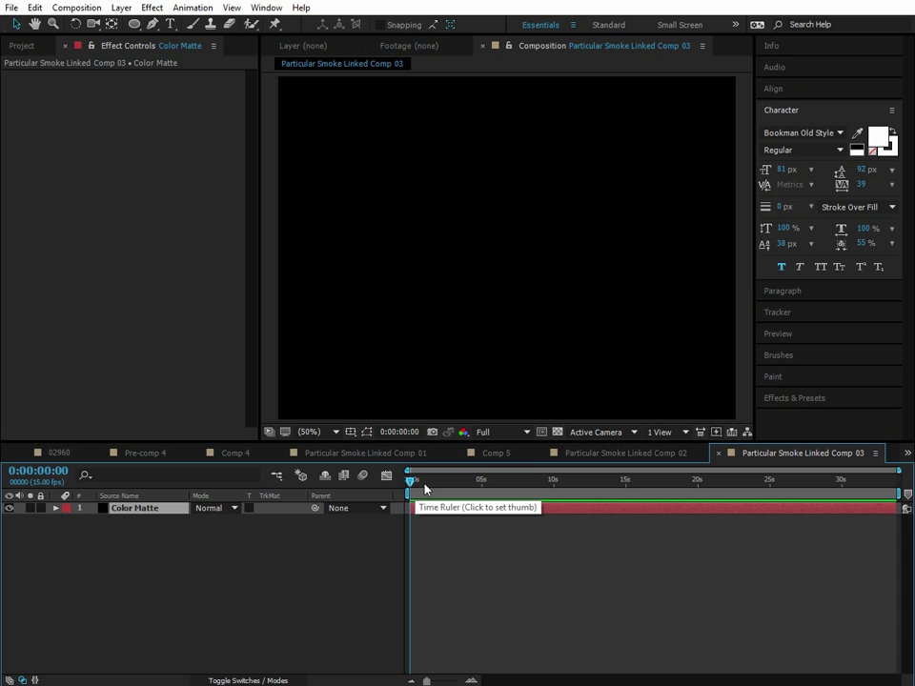
Delete the Color Matte layer and add a new Null Object layer, Null 2
mouse_move(425, 486)
left_mouse_down()
mouse_move(464, 482)
mouse_move(410, 482)
left_mouse_up()
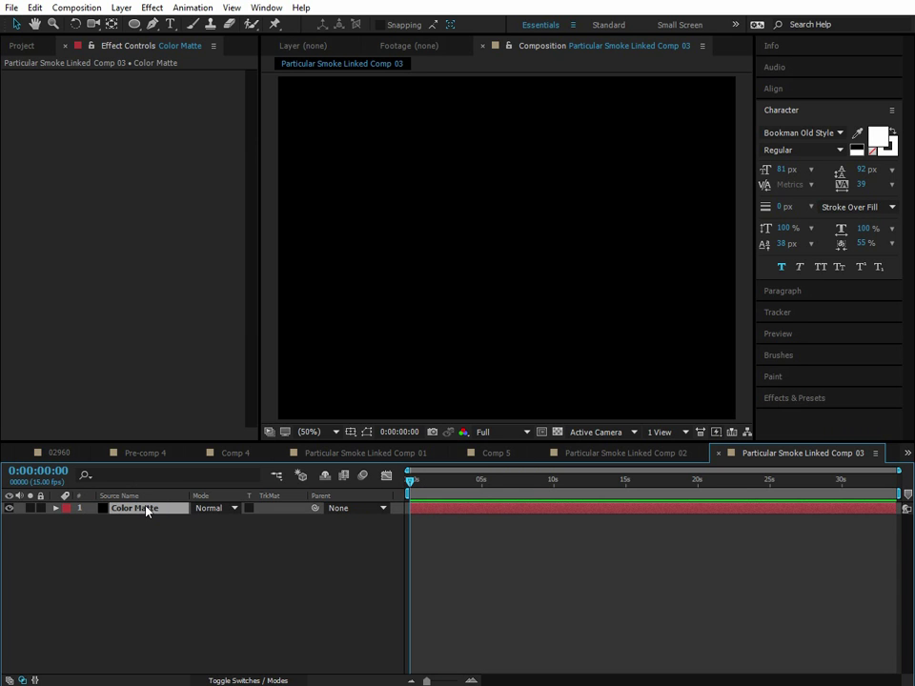
key("Delete")
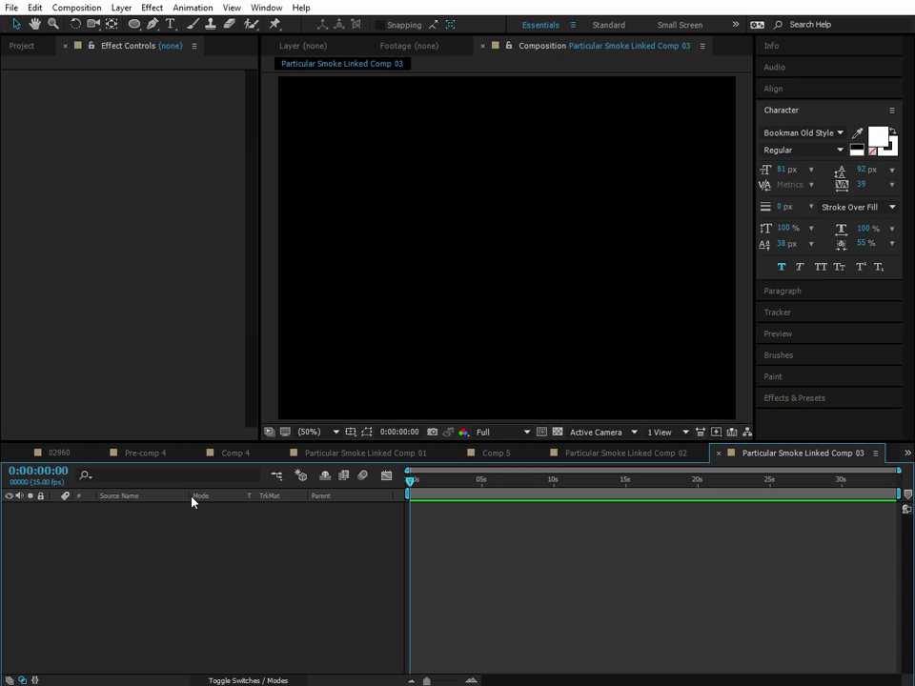
right_click(218, 538)
mouse_move(302, 547)
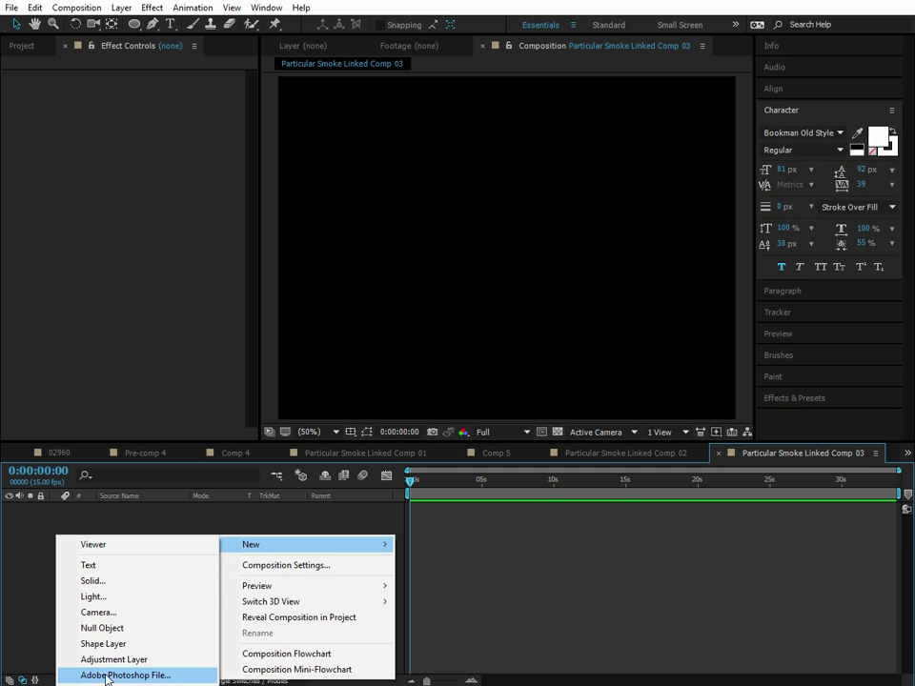
left_click(112, 628)
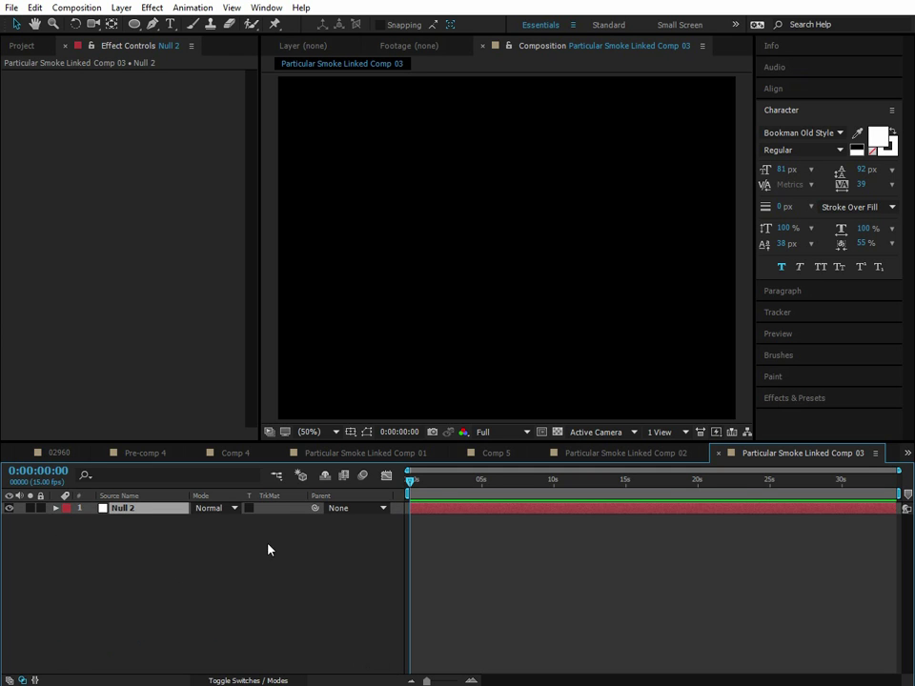
Apply the Slider Control effect from Effects & Presets to Null 2
left_click(320, 564)
left_click(797, 397)
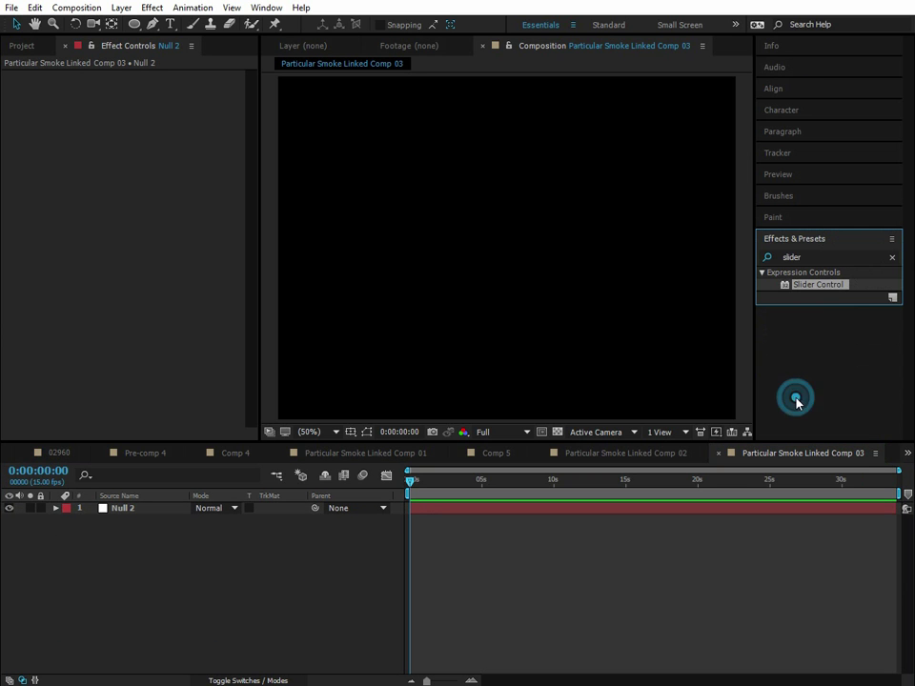
left_click(825, 286)
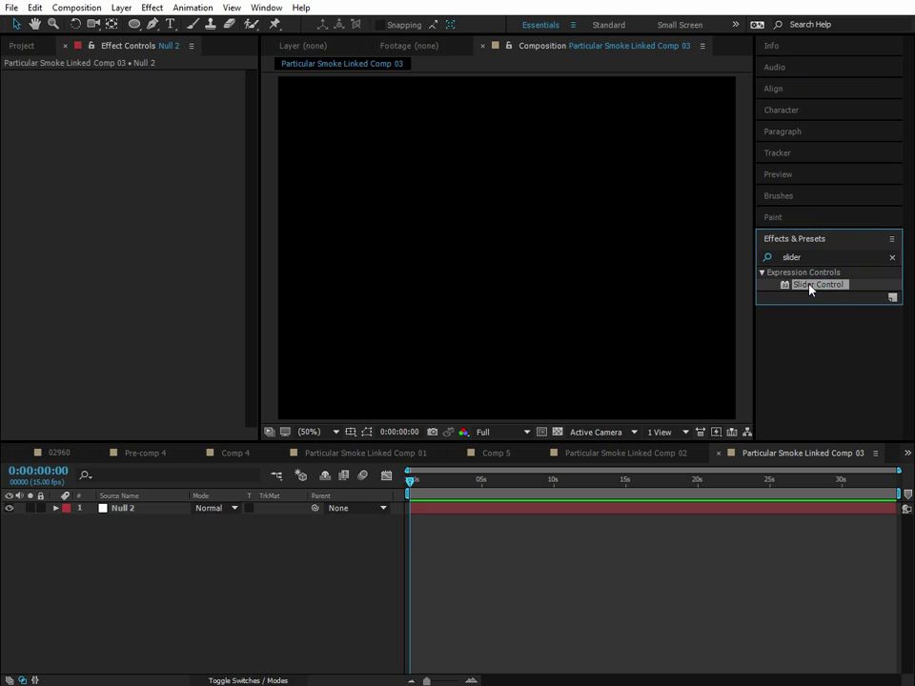
left_click_drag(807, 290, 134, 509)
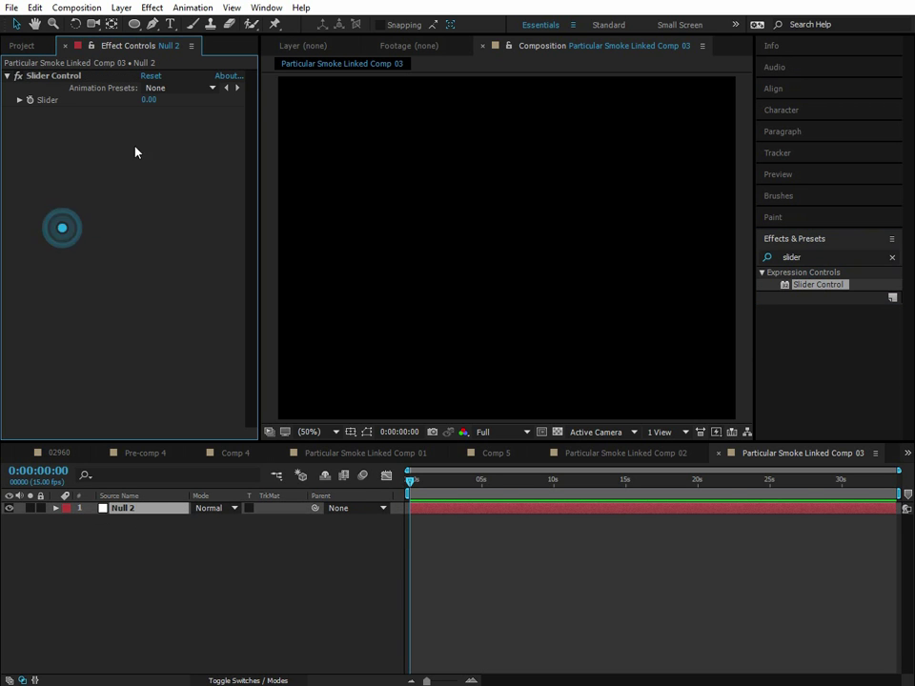
Give Null 2's Slider the expression 'time', check it at 2 and 4 seconds, then return to start
left_click(29, 100, "alt")
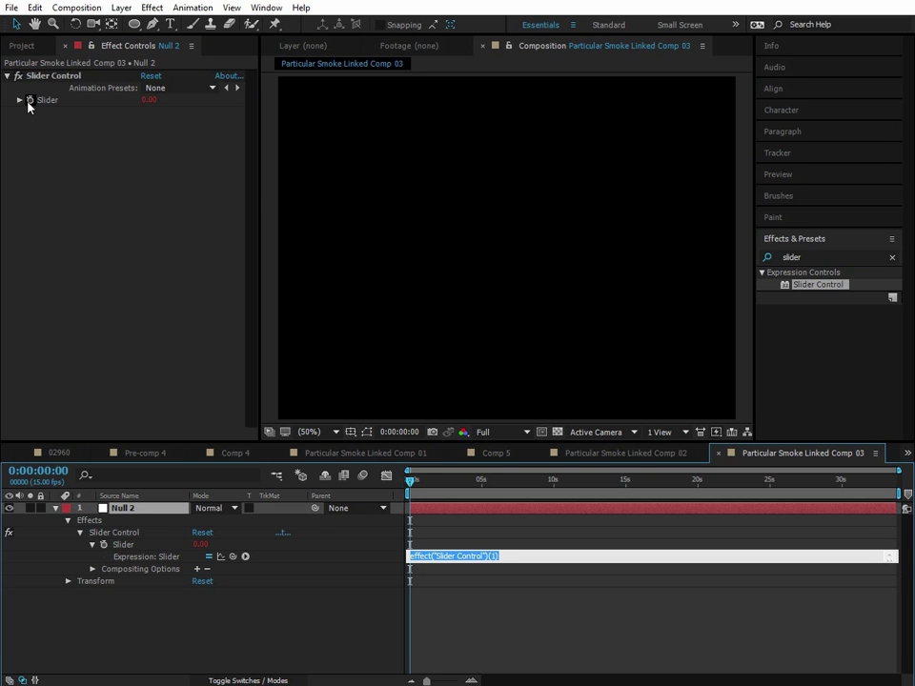
type("tim")
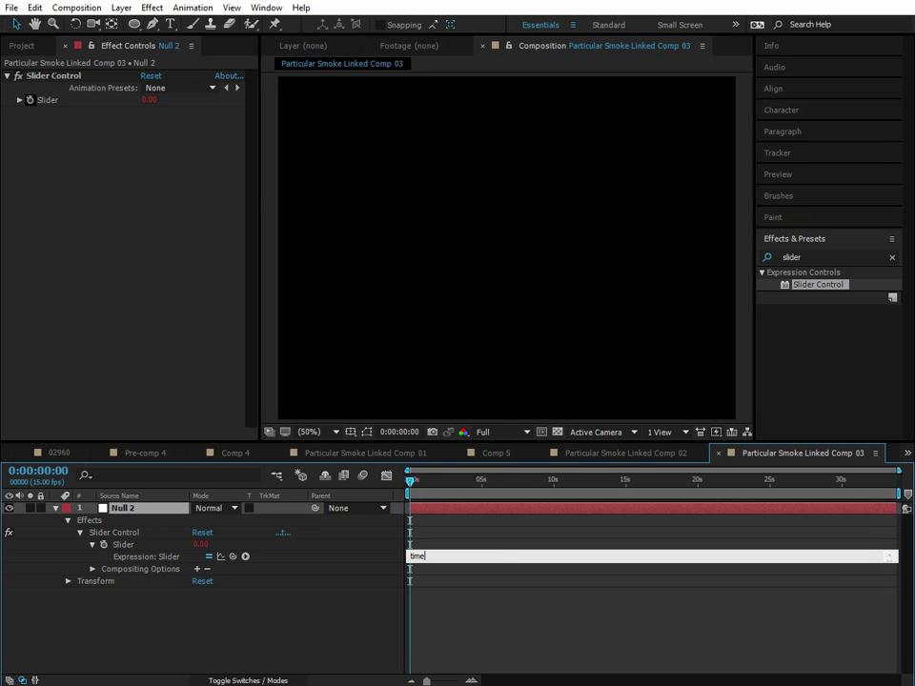
type("e")
left_click(199, 556)
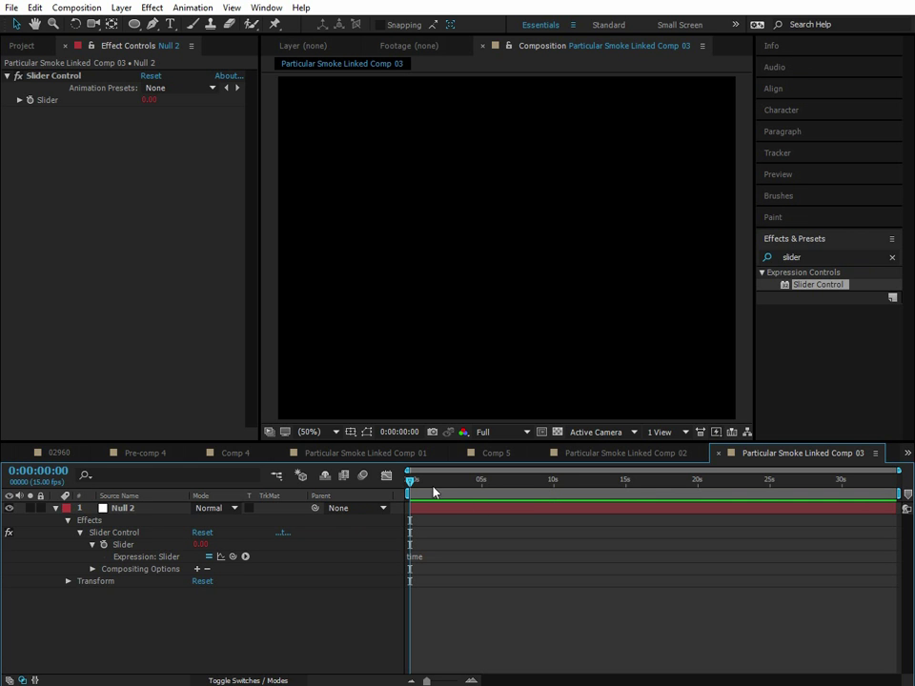
left_click_drag(896, 471, 521, 471)
left_click(619, 481)
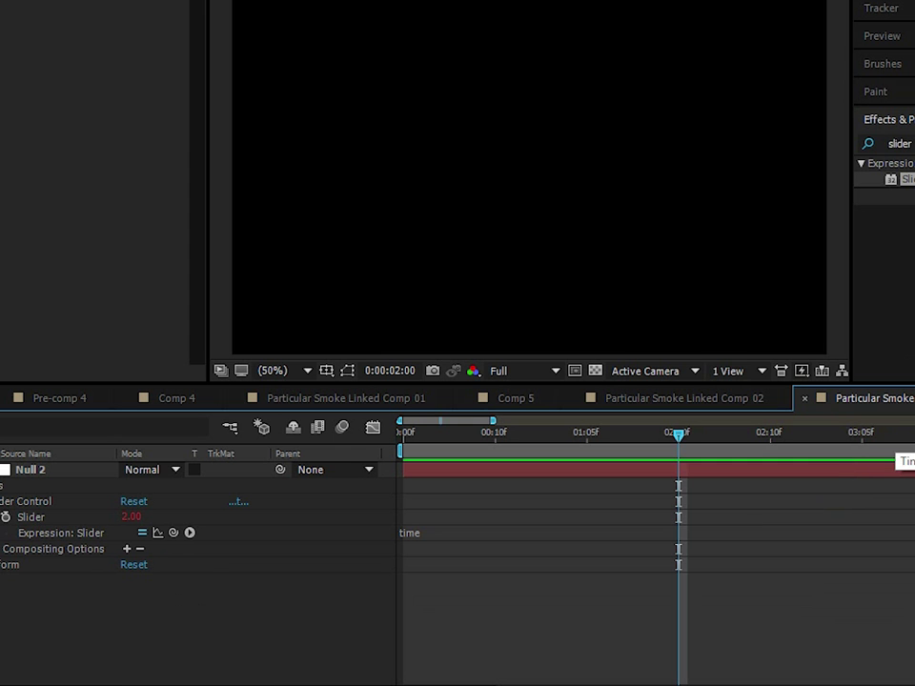
left_click(910, 433)
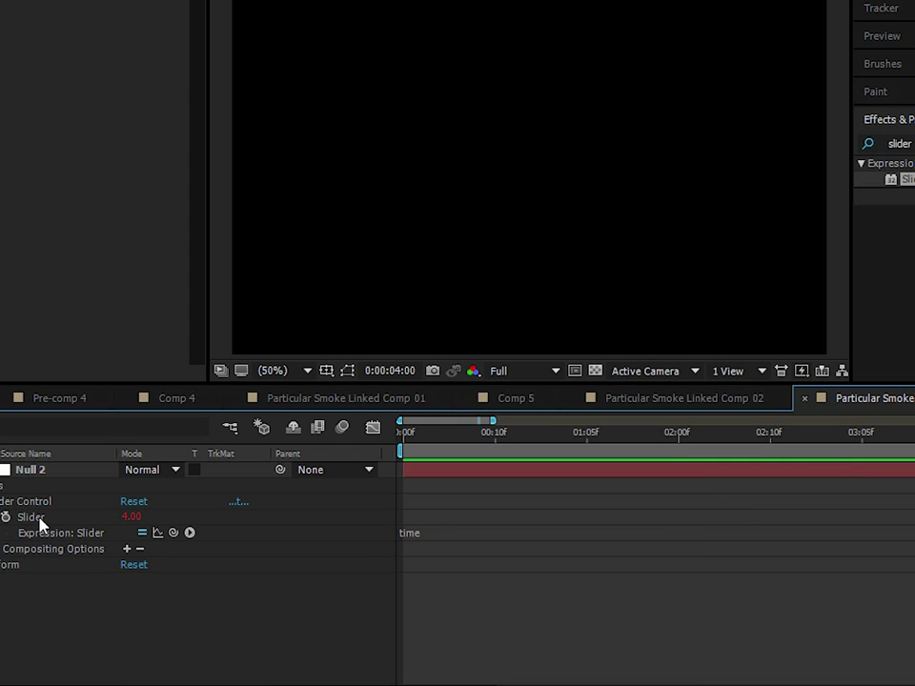
left_click_drag(492, 420, 722, 413)
key("Home")
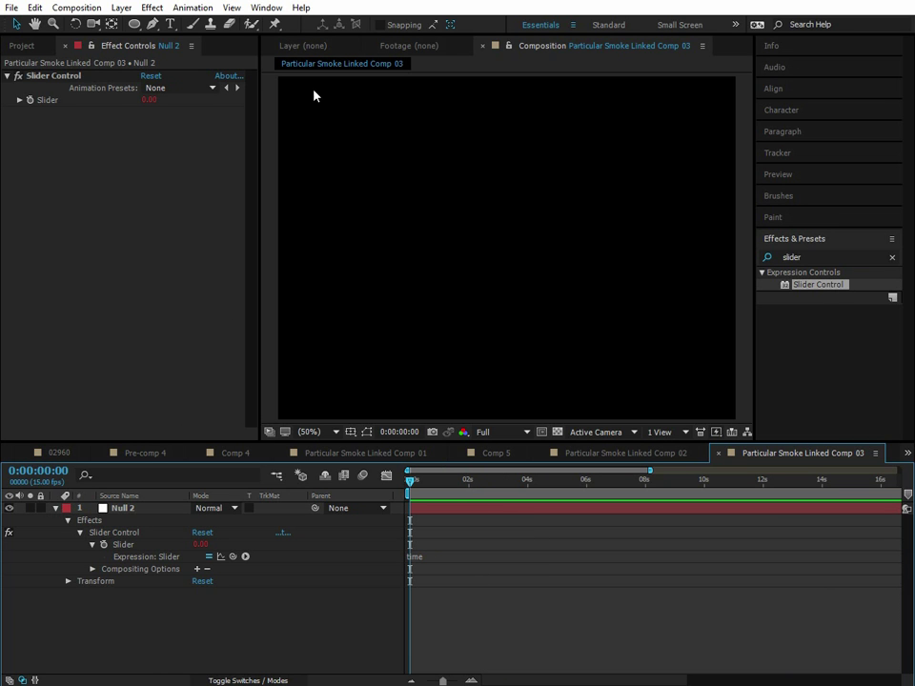
Add a new text layer above Null 2 and expand it to show Source Text
right_click(188, 625)
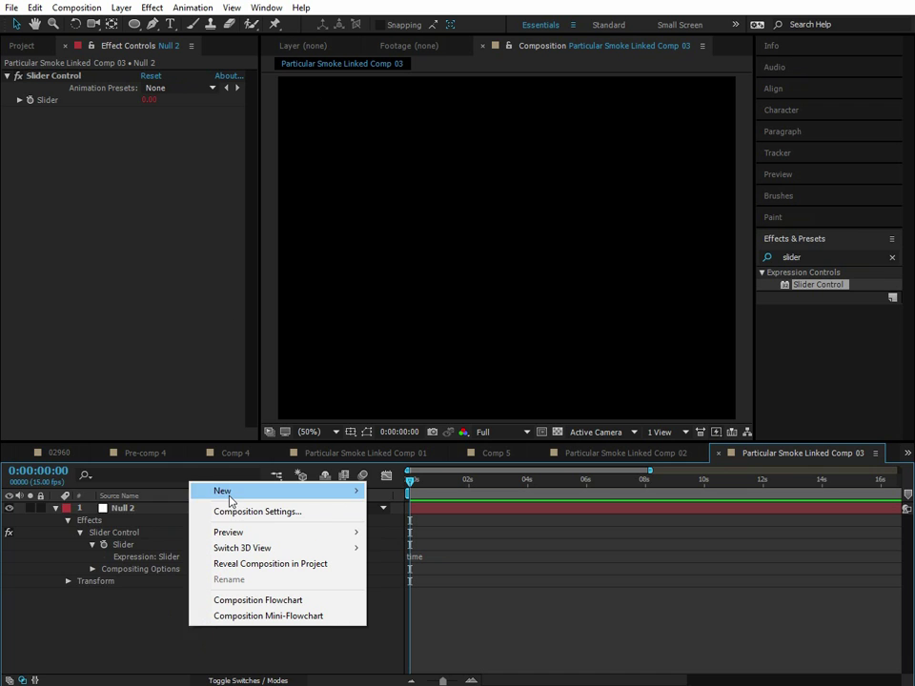
mouse_move(222, 490)
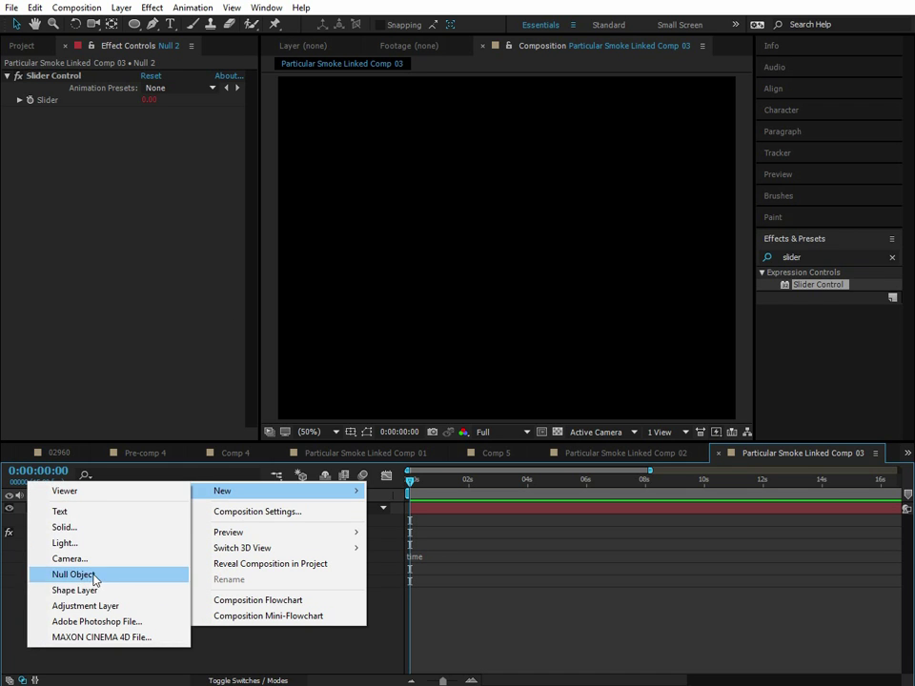
left_click(57, 512)
left_click(55, 509)
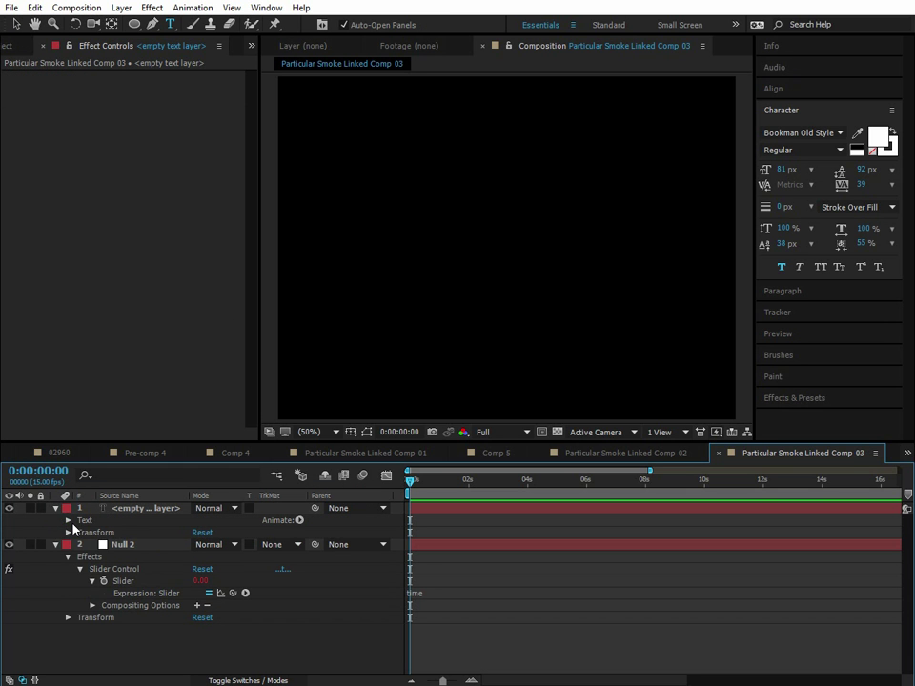
left_click(68, 520)
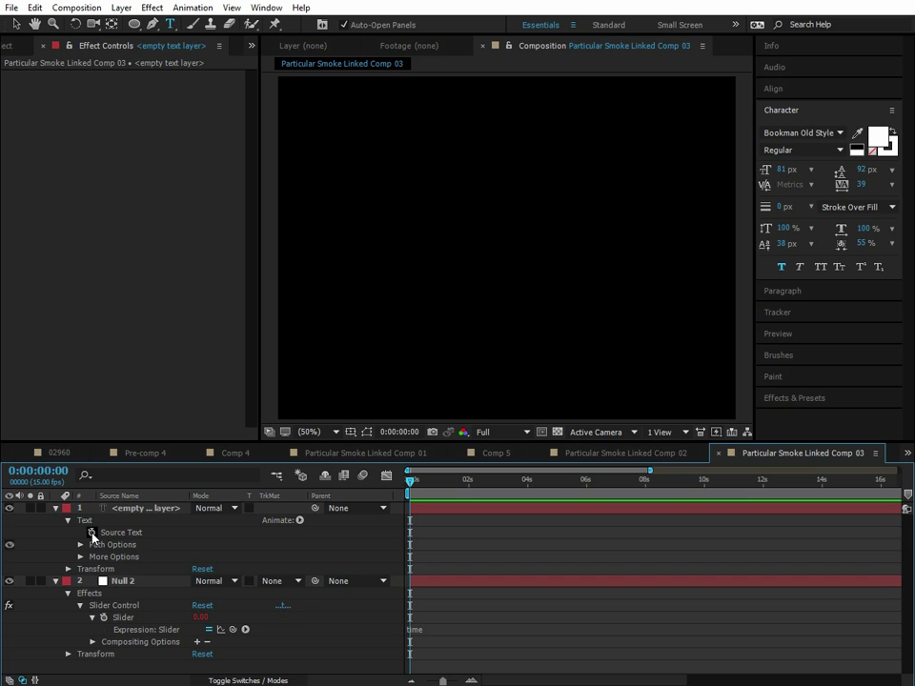
Pickwhip the Source Text expression to Null 2's Slider and advance time to see it change
left_click(92, 533, "alt")
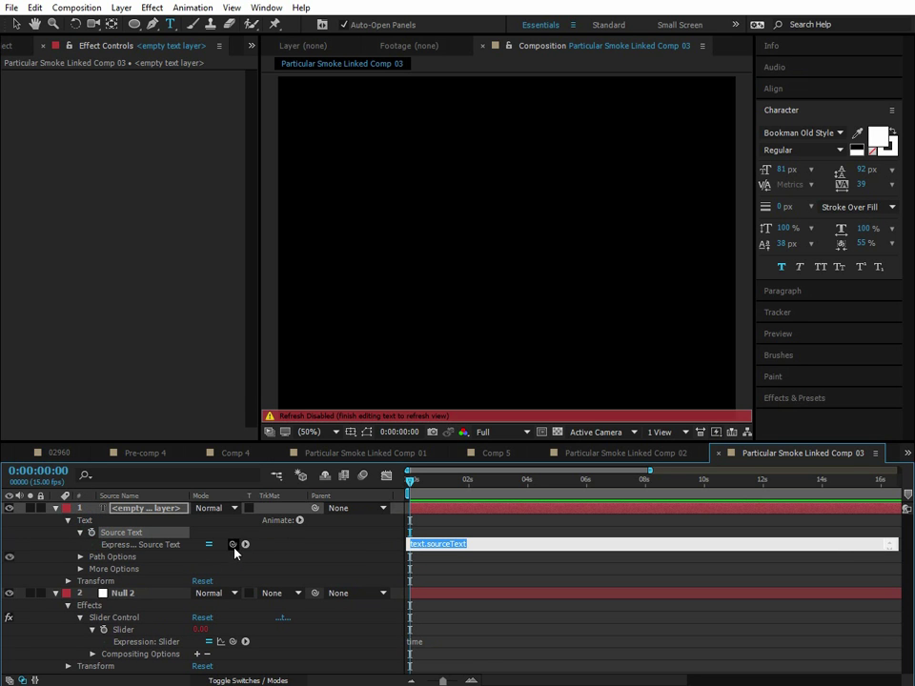
left_click_drag(234, 545, 124, 630)
left_click(378, 617)
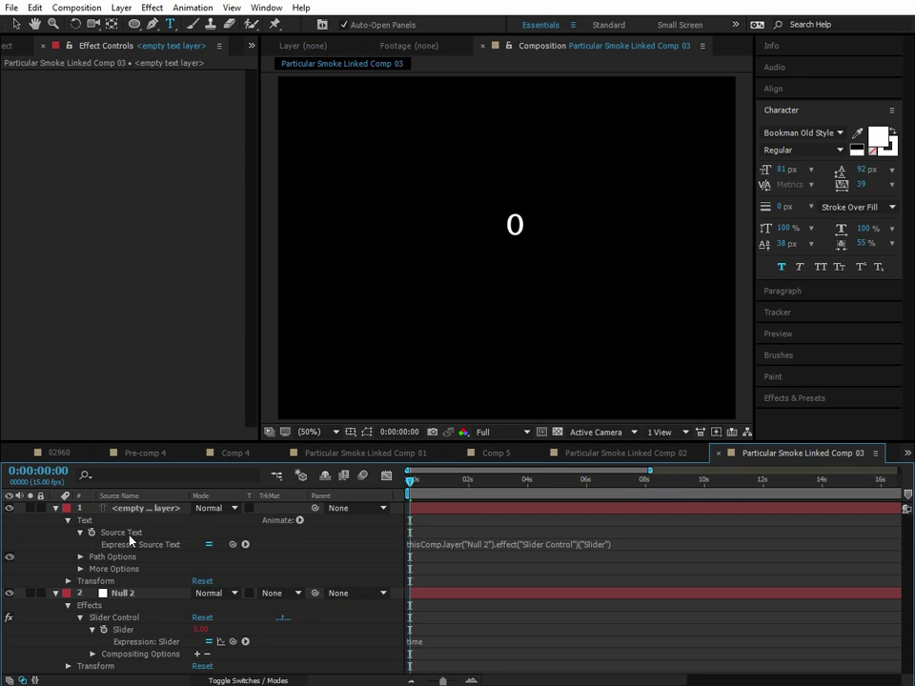
left_click_drag(410, 484, 426, 485)
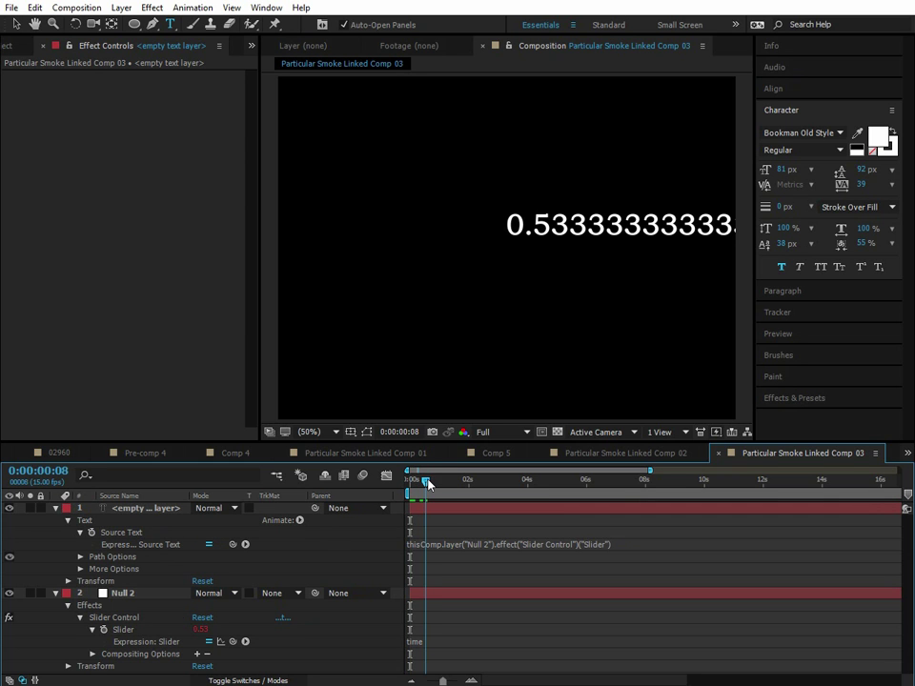
Move the number text toward the lower left of the frame
left_click(16, 24)
left_click_drag(598, 220, 420, 252)
left_click_drag(426, 484, 449, 484)
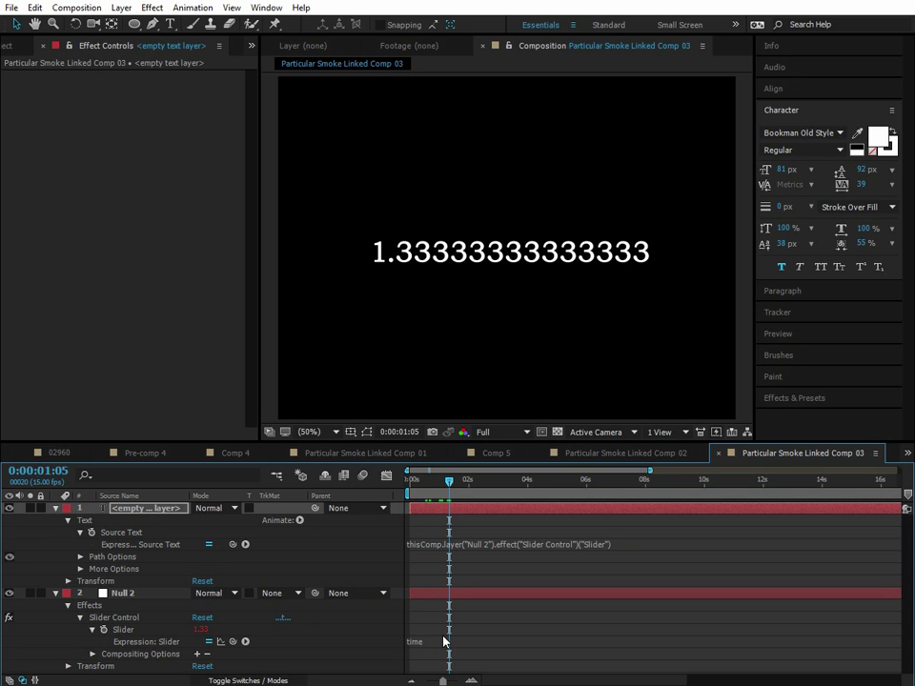
Change the Slider expression to Math.floor(time)
left_click(128, 631)
left_click(451, 641)
type("(time)")
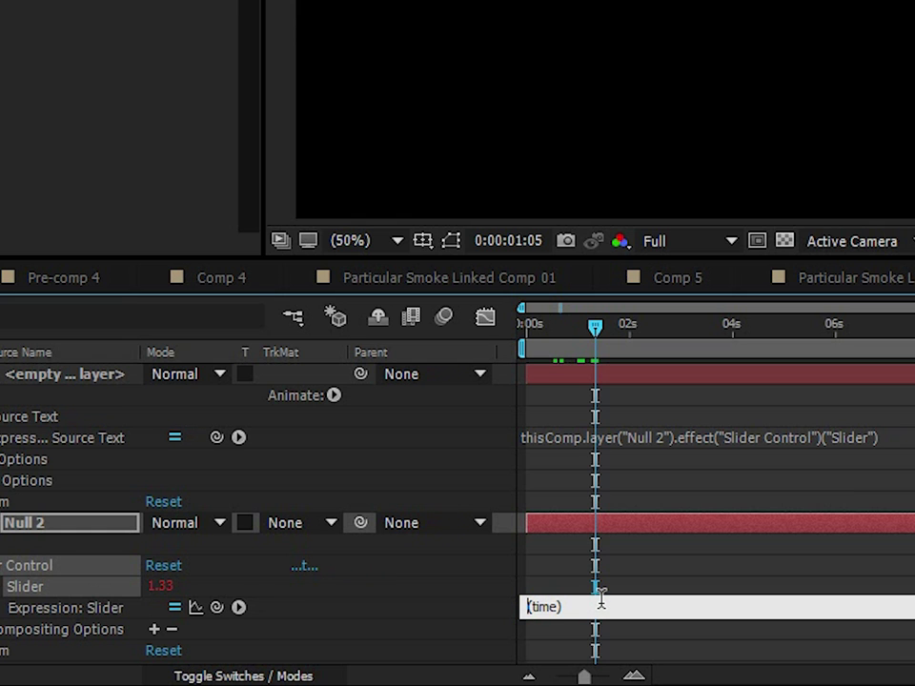
type("Math.floor")
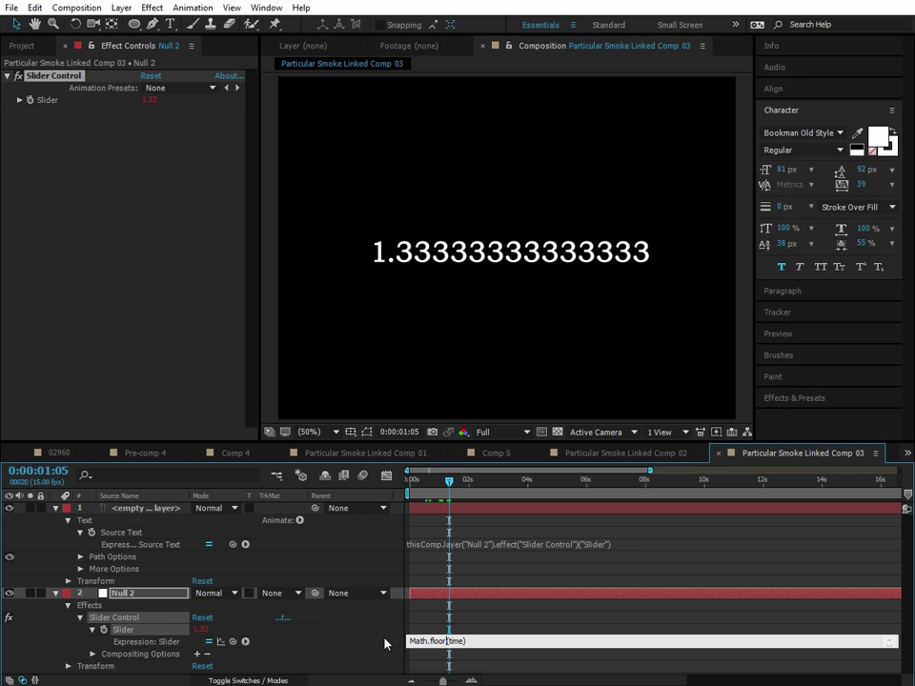
left_click(414, 590)
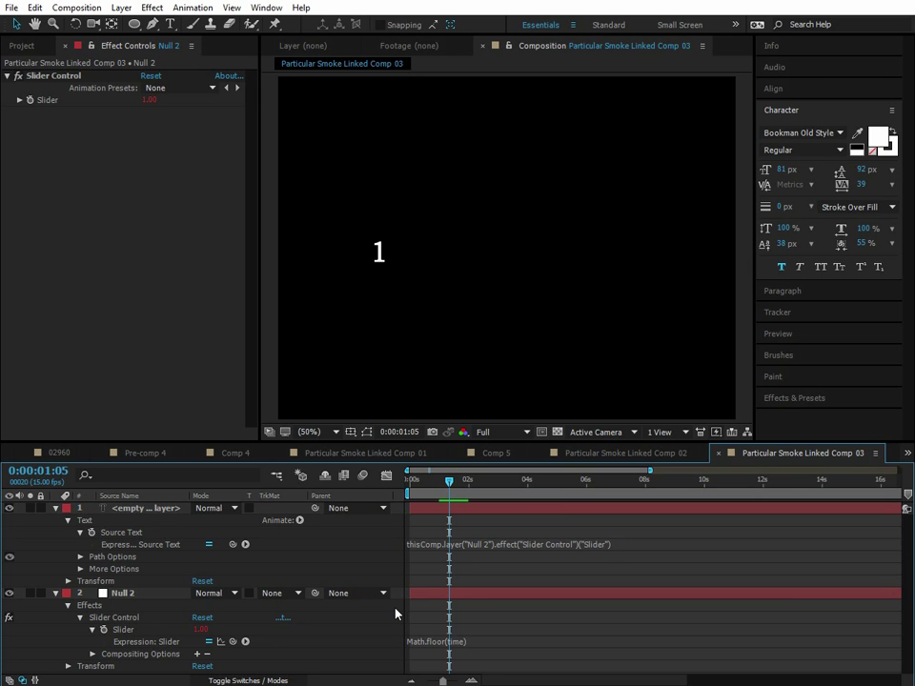
Preview the whole-second counter from the start, then stop playback
key("Home")
key("space")
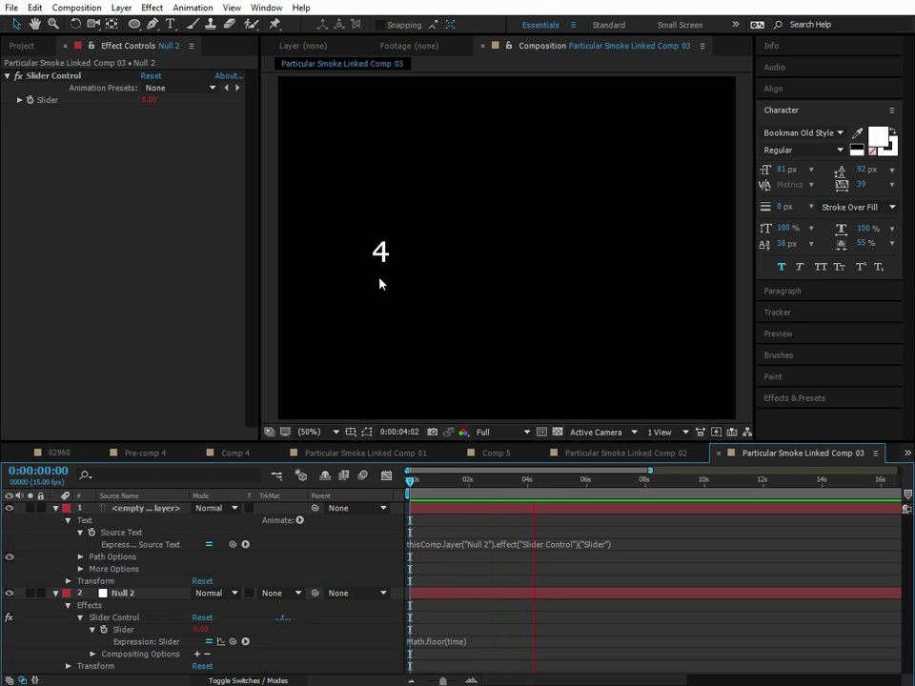
left_click(490, 482)
left_click(134, 546)
Move the counter number to the frame's lower right and make its fill red
left_click(143, 509)
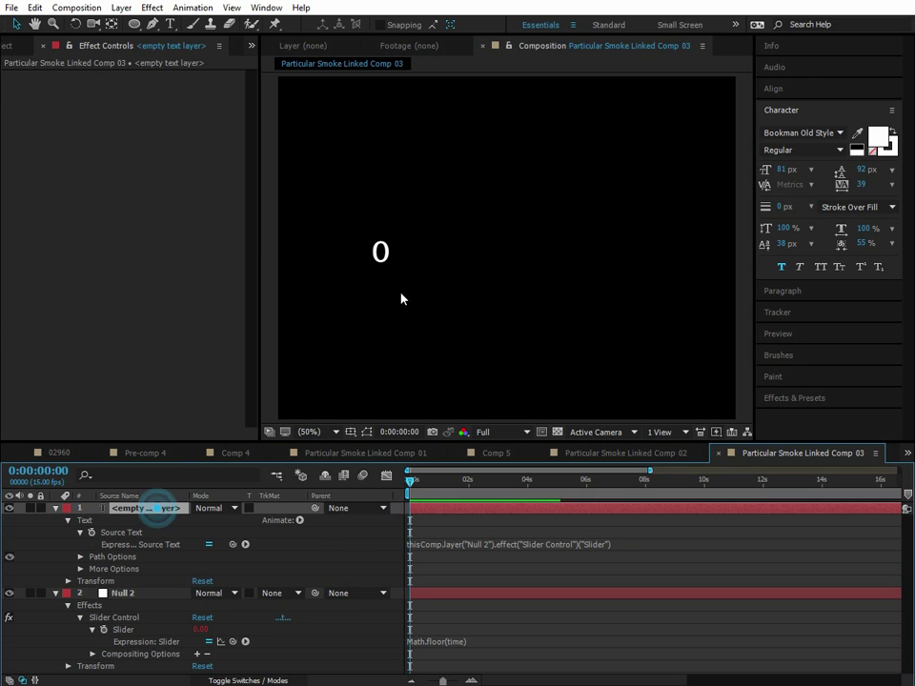
left_click(383, 251)
left_click_drag(382, 252, 690, 378)
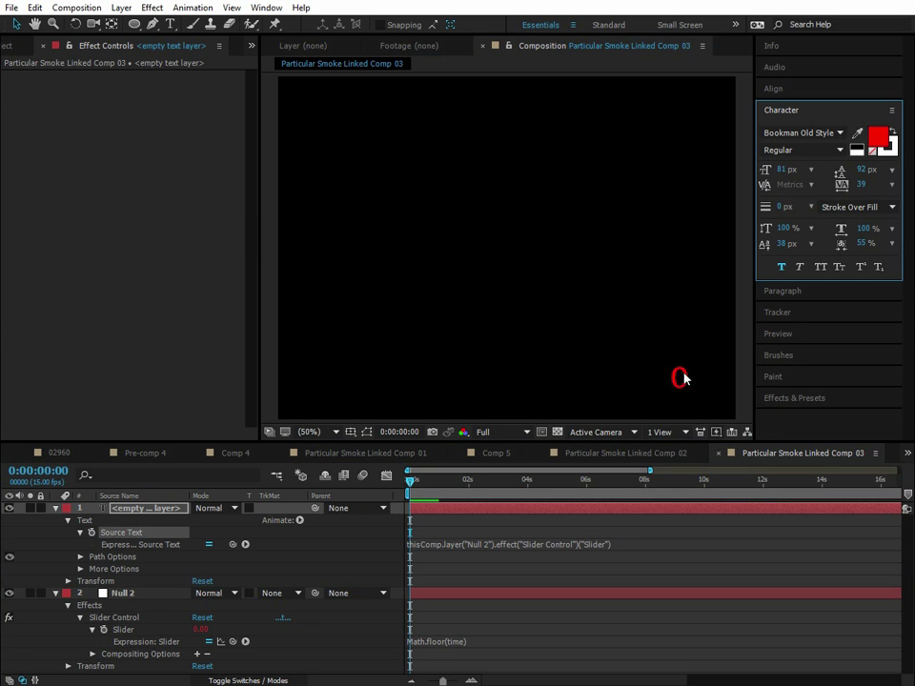
left_click(683, 373)
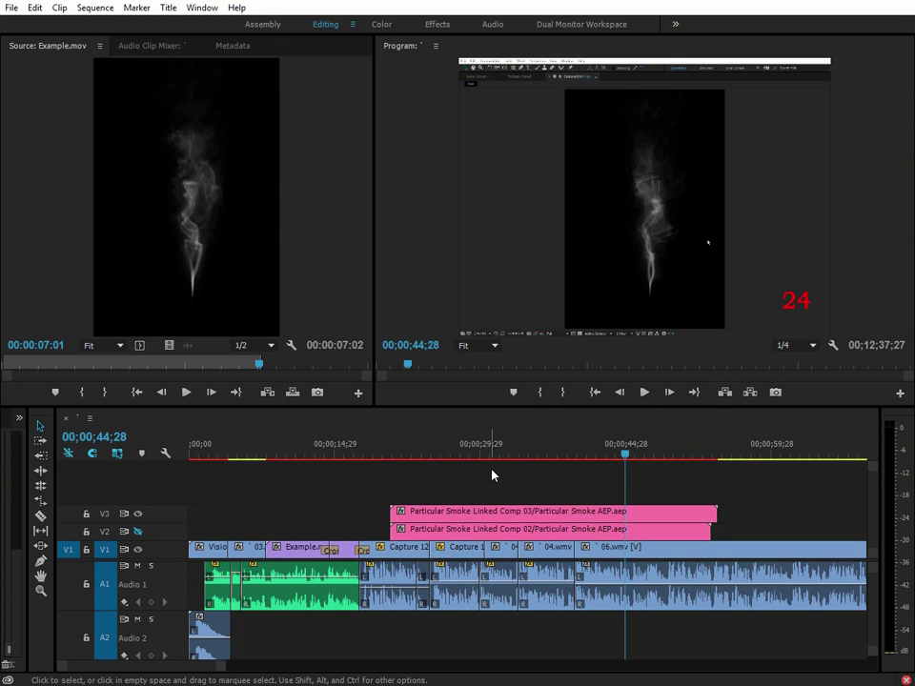
left_click(509, 460)
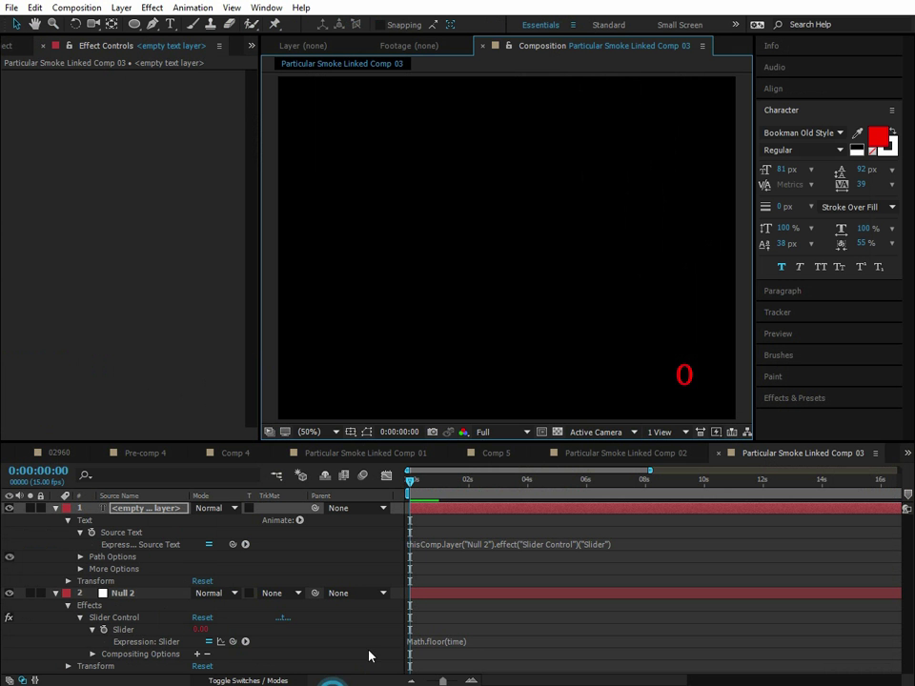
Negate time in the Slider expression, making it Math.floor(-time), and preview the negative count
key("alt+Tab")
left_click(461, 644)
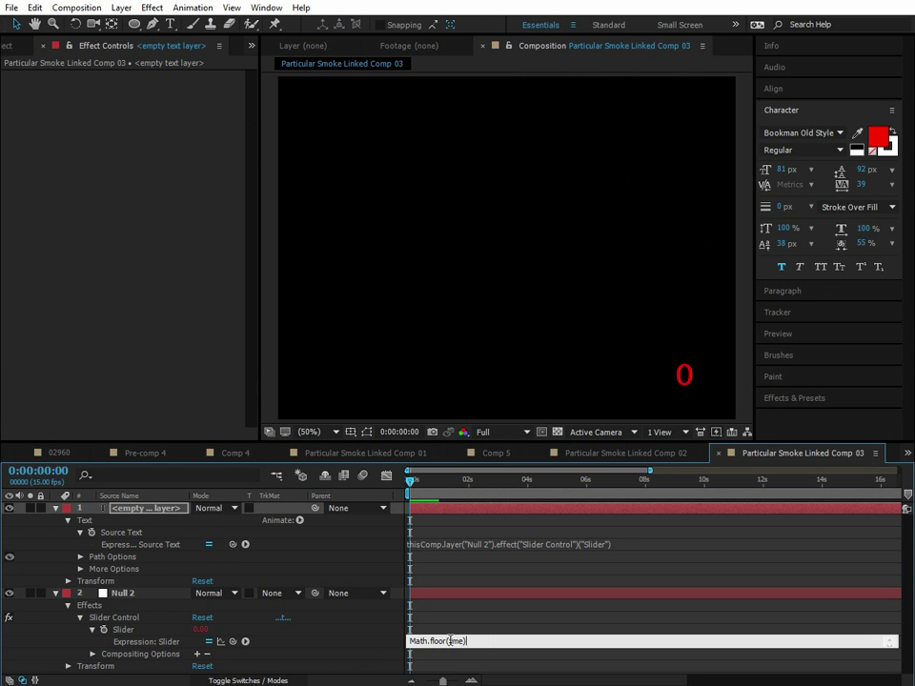
left_click(449, 642)
type("-")
left_click(437, 497)
key("space")
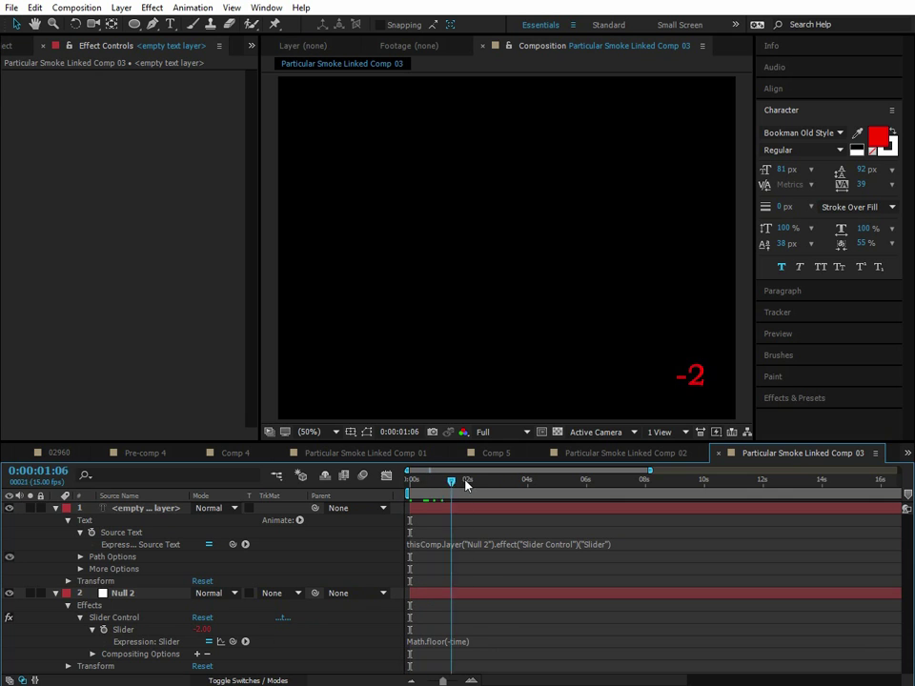
key("space")
Add +30 for Math.floor(-time)+30 and confirm it reads 27 at 0:00:02:06
left_click(485, 639)
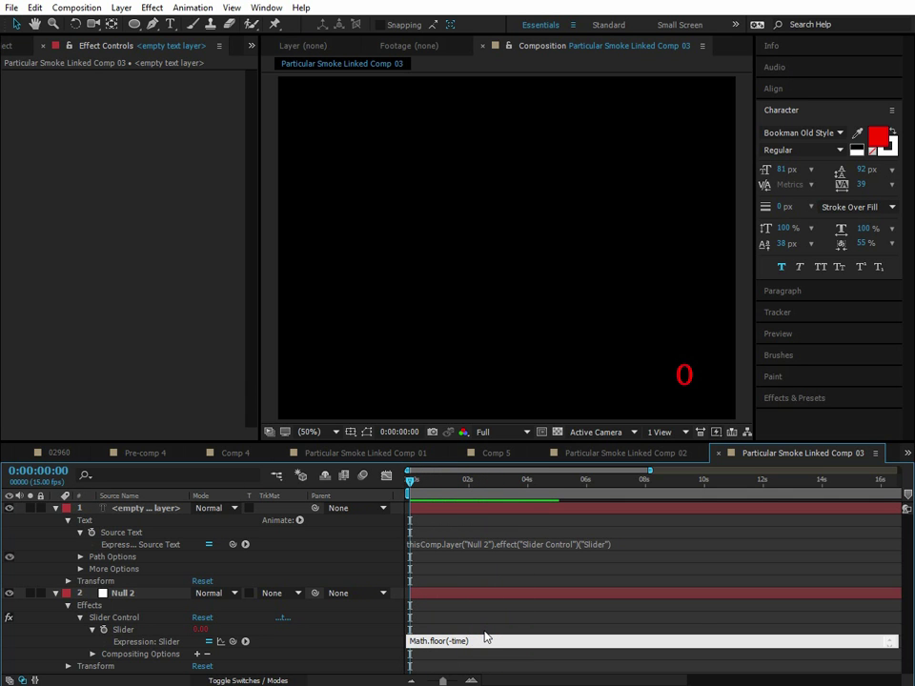
type("30")
left_click(346, 639)
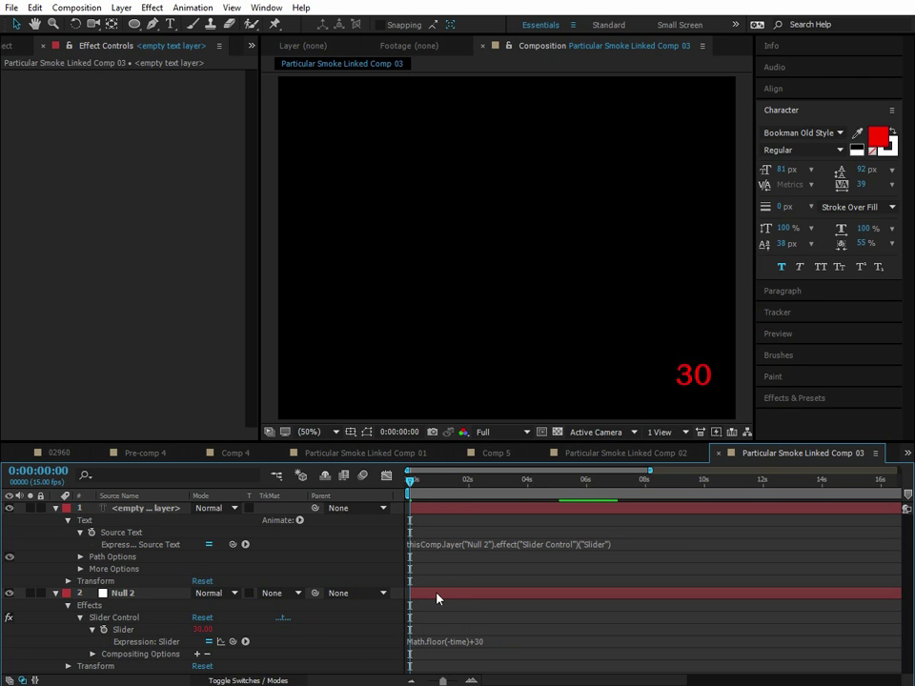
left_click_drag(422, 490, 476, 591)
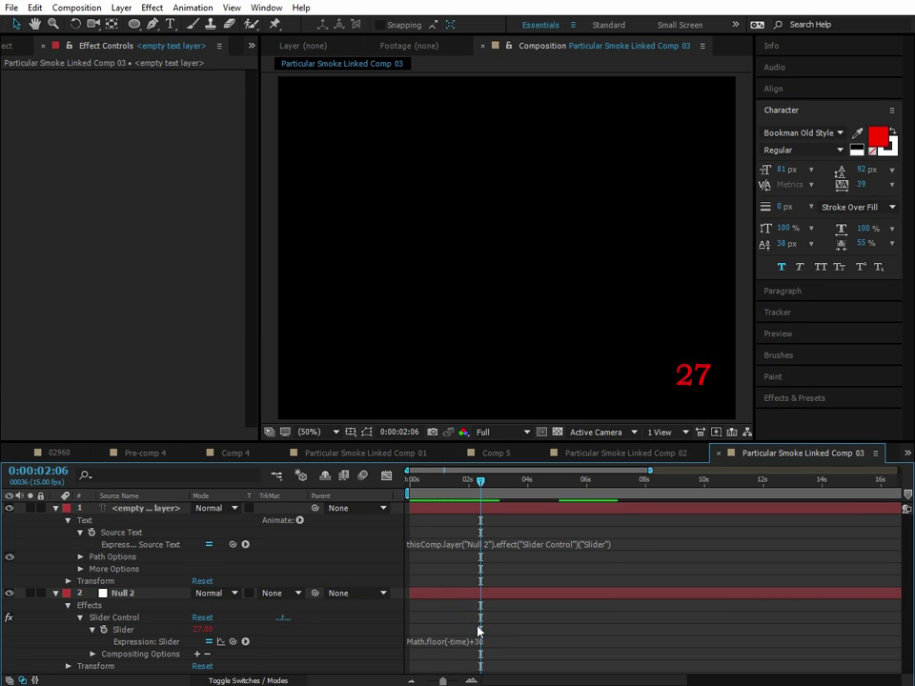
Scrub the Premiere sequence to about 22 seconds to view the red countdown
key("alt+Tab")
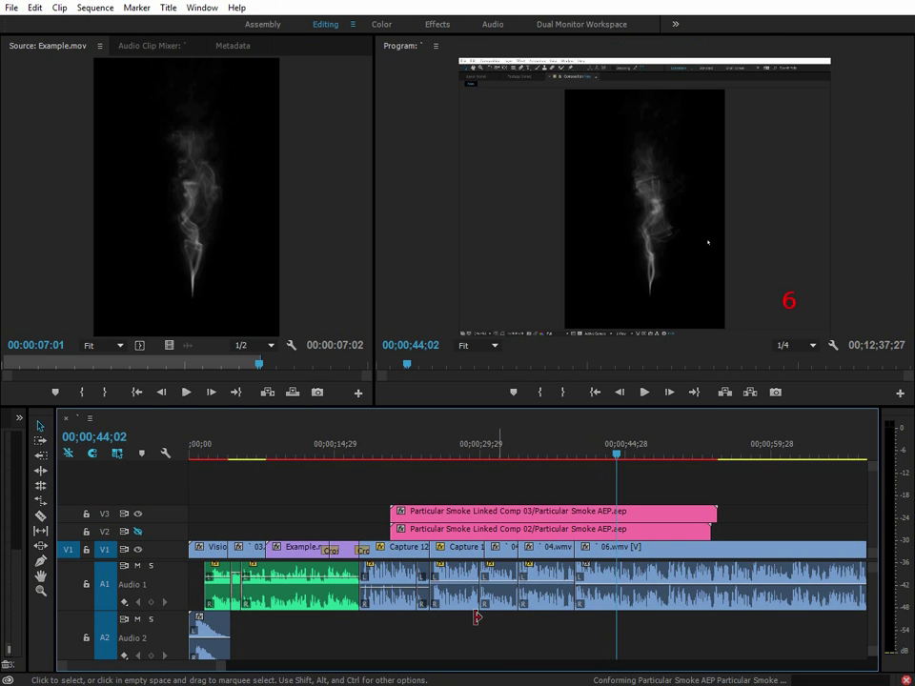
left_click_drag(401, 459, 454, 458)
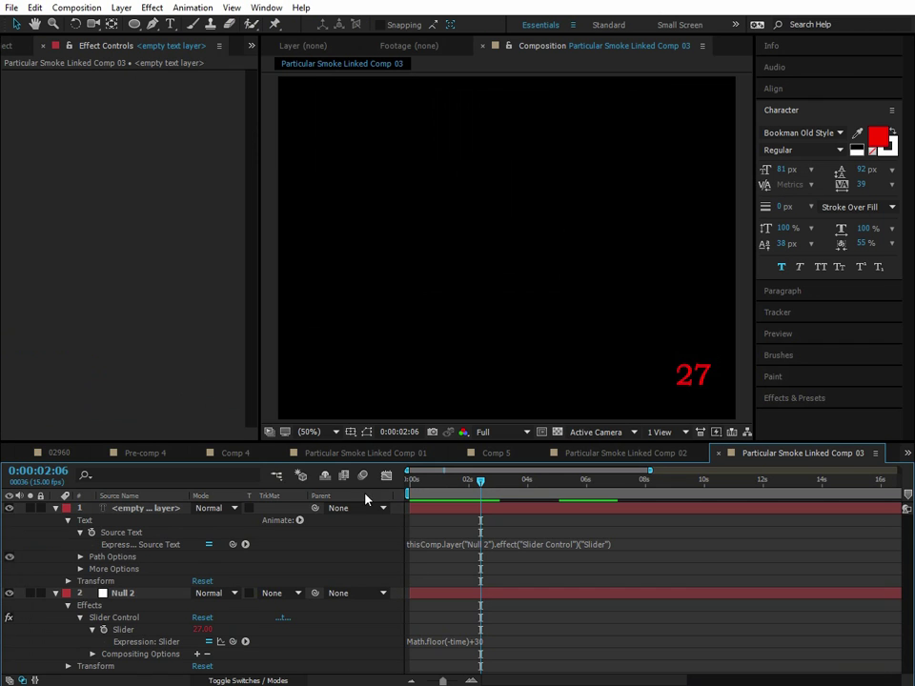
Replace the Slider expression with Math.PI so the text reads 3.14159265358979
left_click(56, 508)
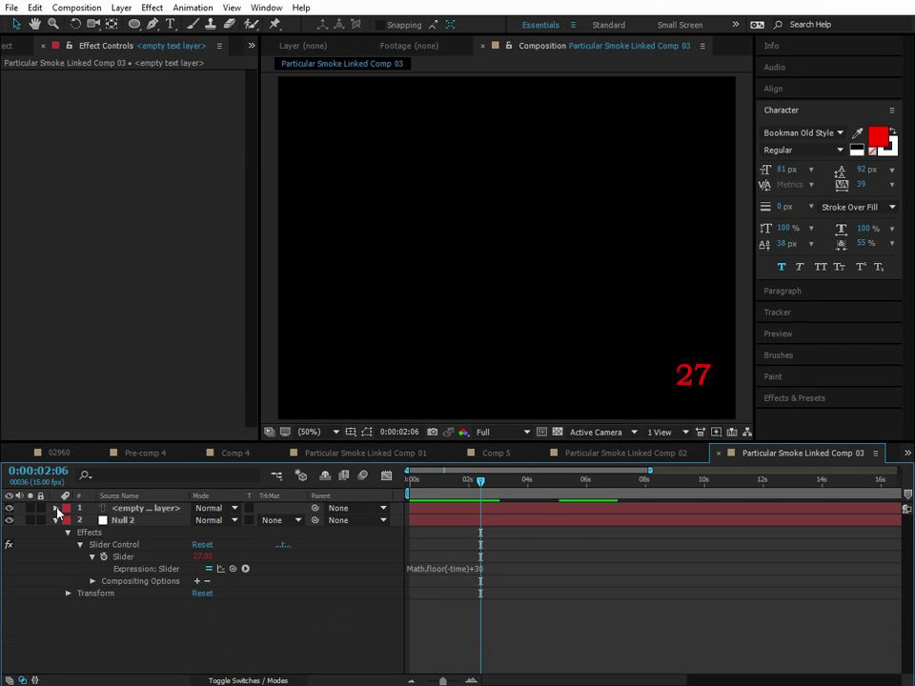
left_click(214, 603)
left_click(151, 510)
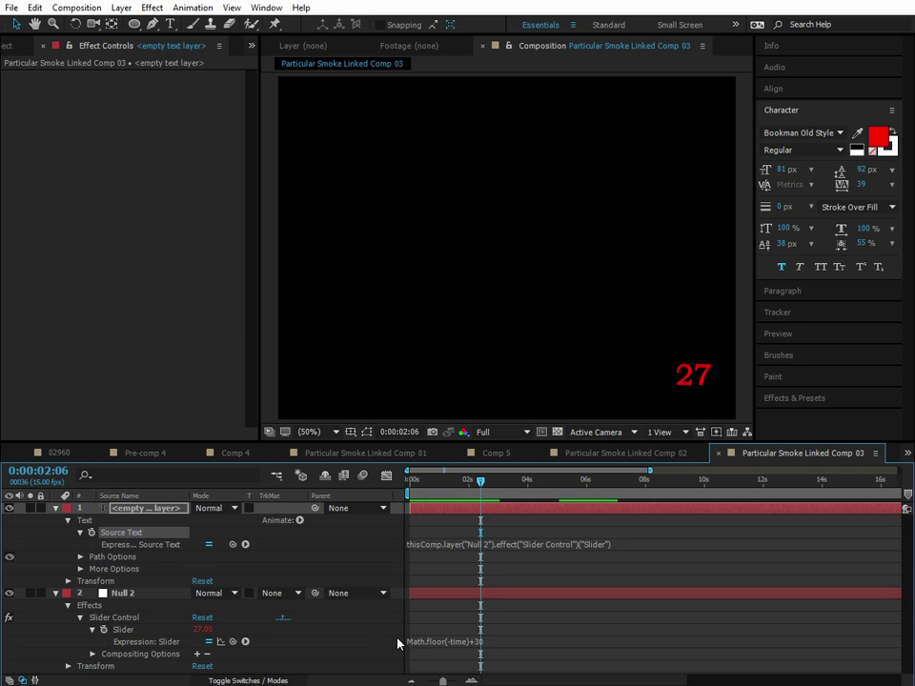
left_click(461, 634)
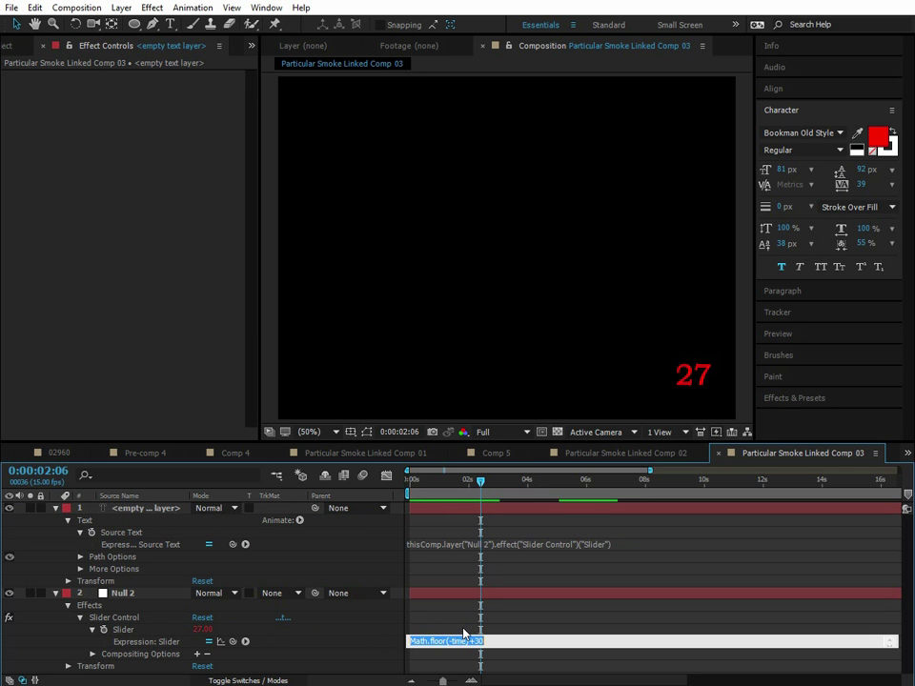
type("Math.PI")
left_click(375, 640)
Move the pi number up to the top centre of the frame
left_click(709, 374)
left_click_drag(658, 351, 375, 239)
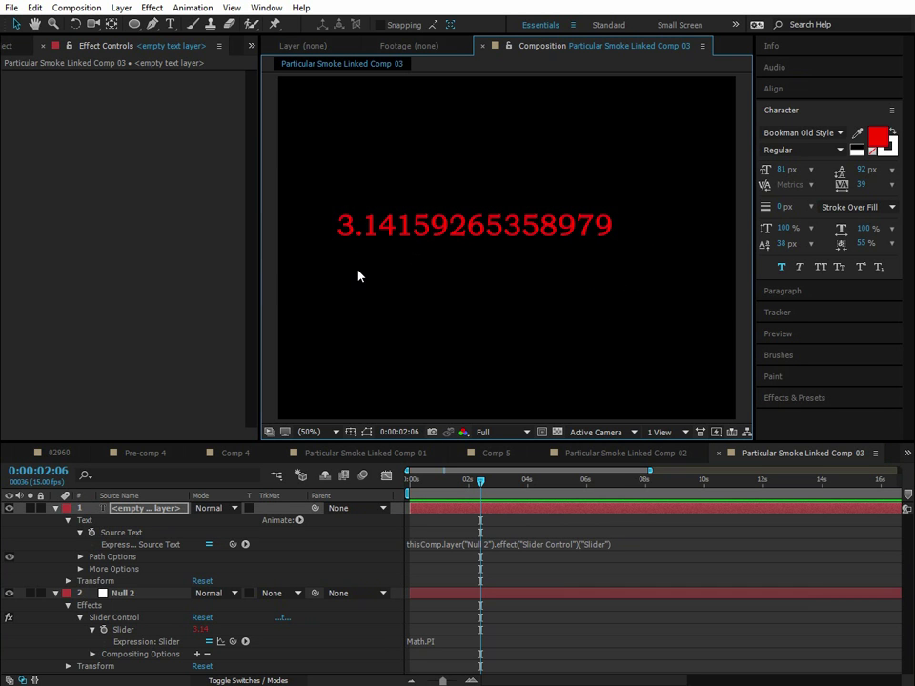
left_click(285, 575)
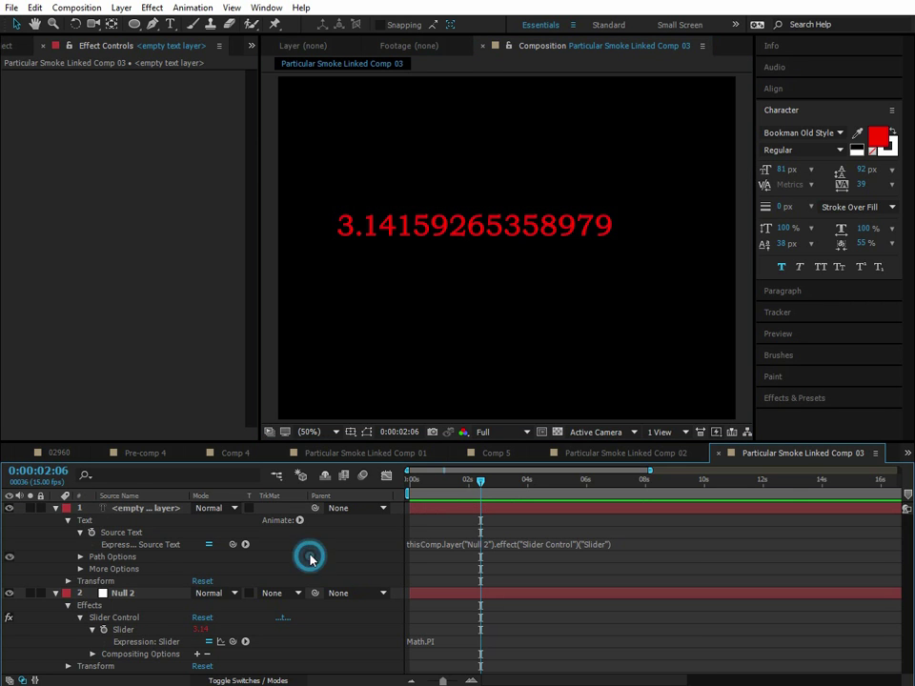